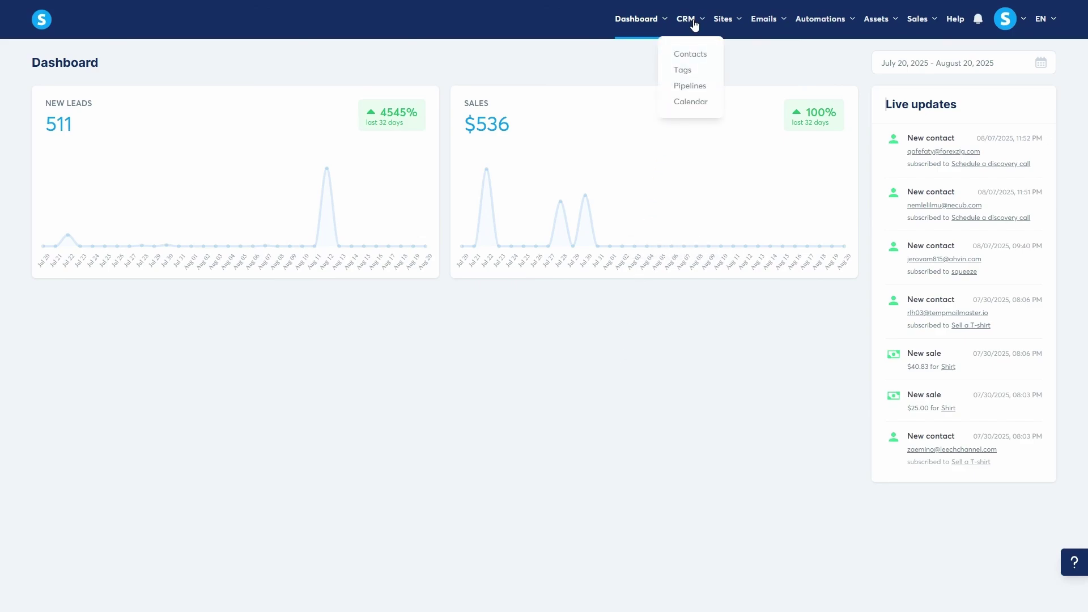
Start a new CRM pipeline and name it 'Main pipeline', keeping the default stages
left_click(695, 91)
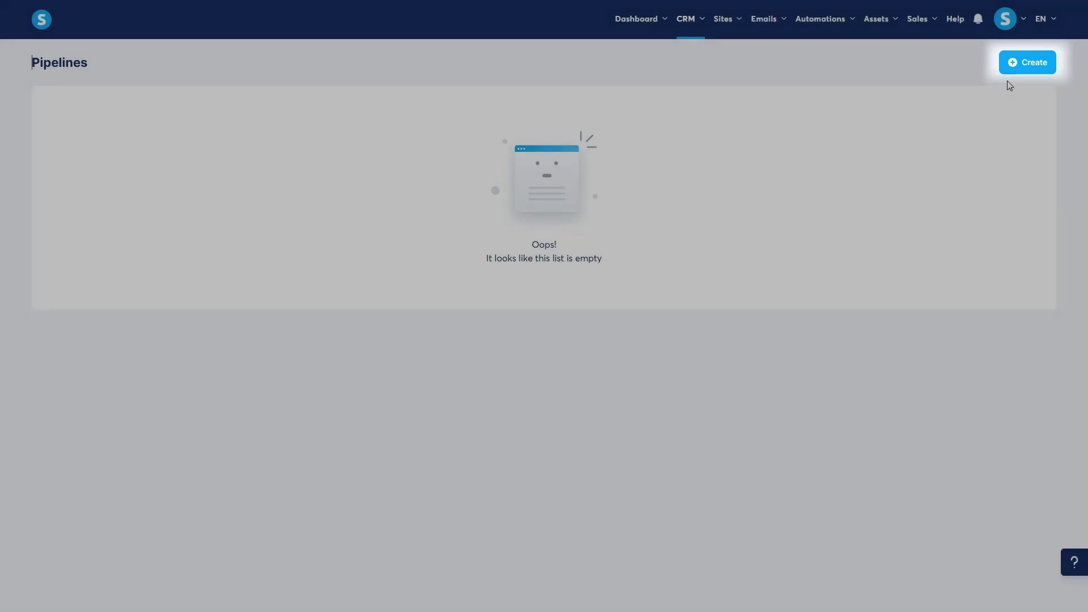
left_click(1017, 65)
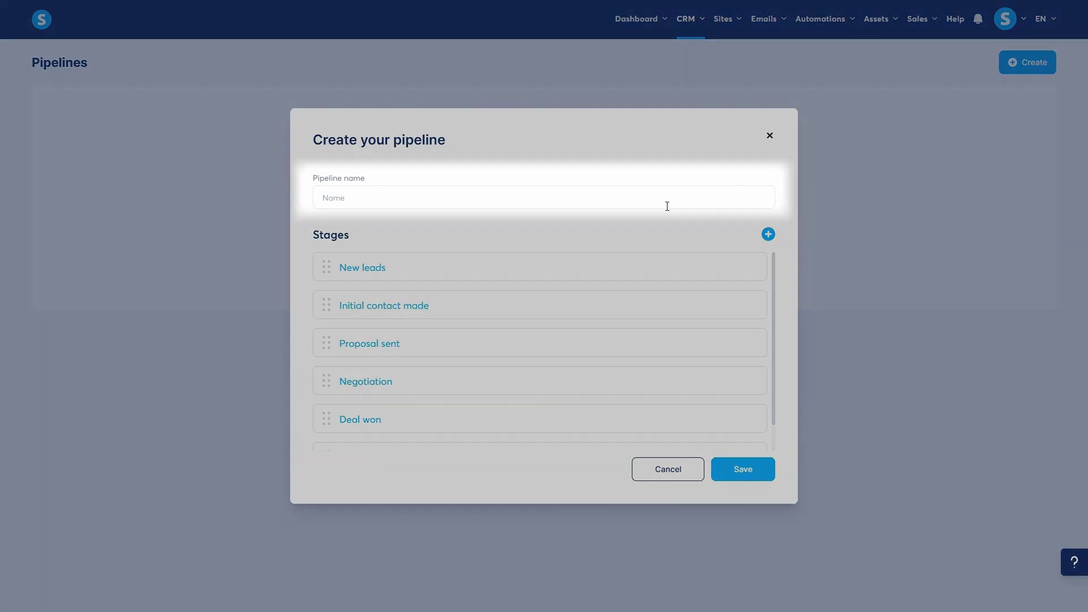
left_click(662, 202)
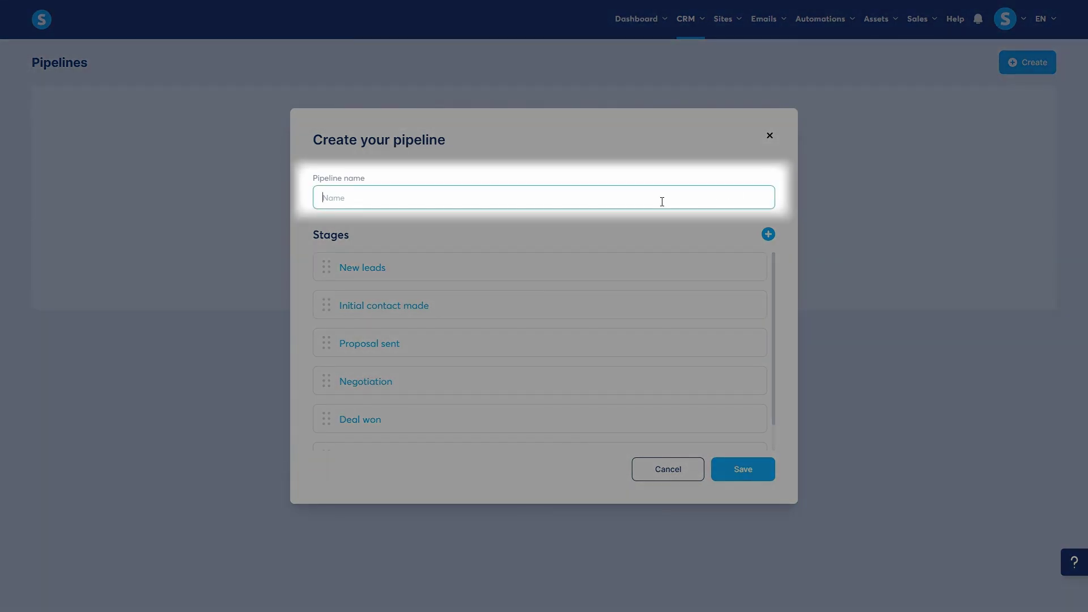
type("Main pipeline")
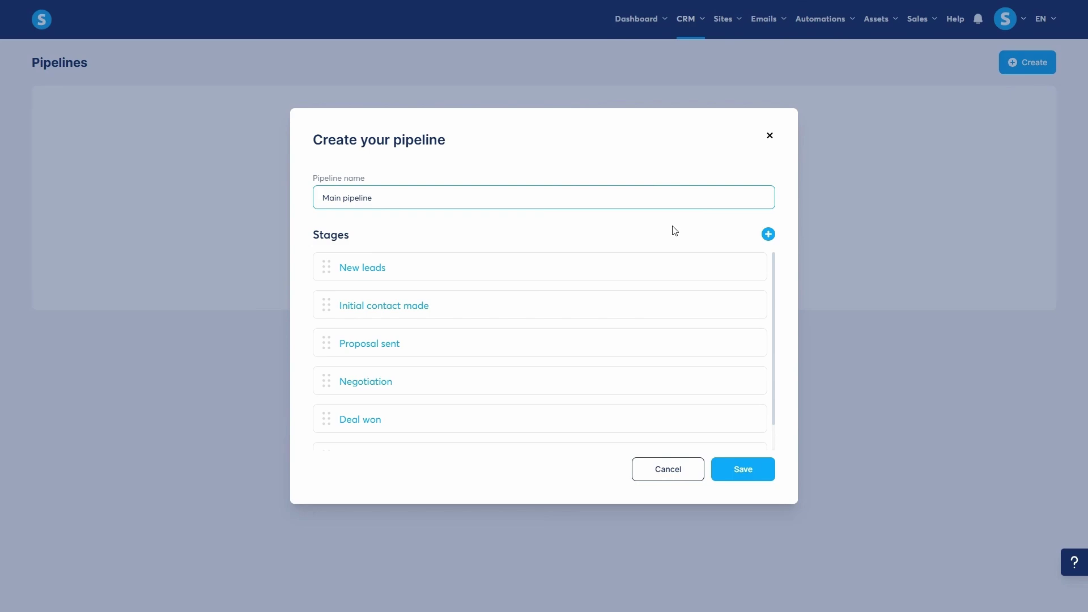
left_click(678, 235)
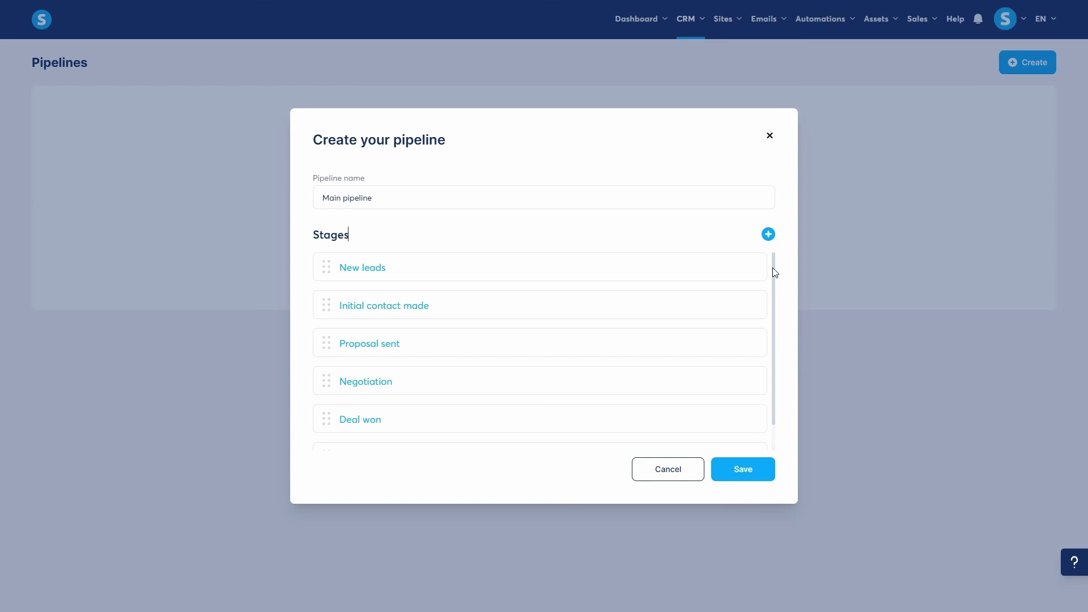
Append a stage named 'New deal' after Deal lost in the pipeline's stage list
scroll(773, 268, "down", 1)
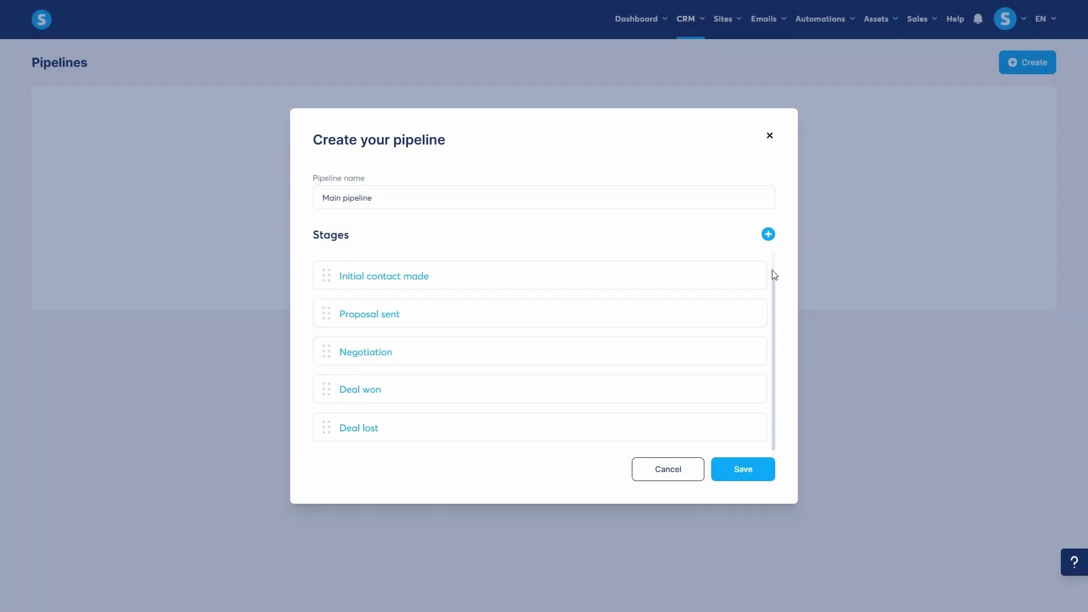
mouse_move(539, 351)
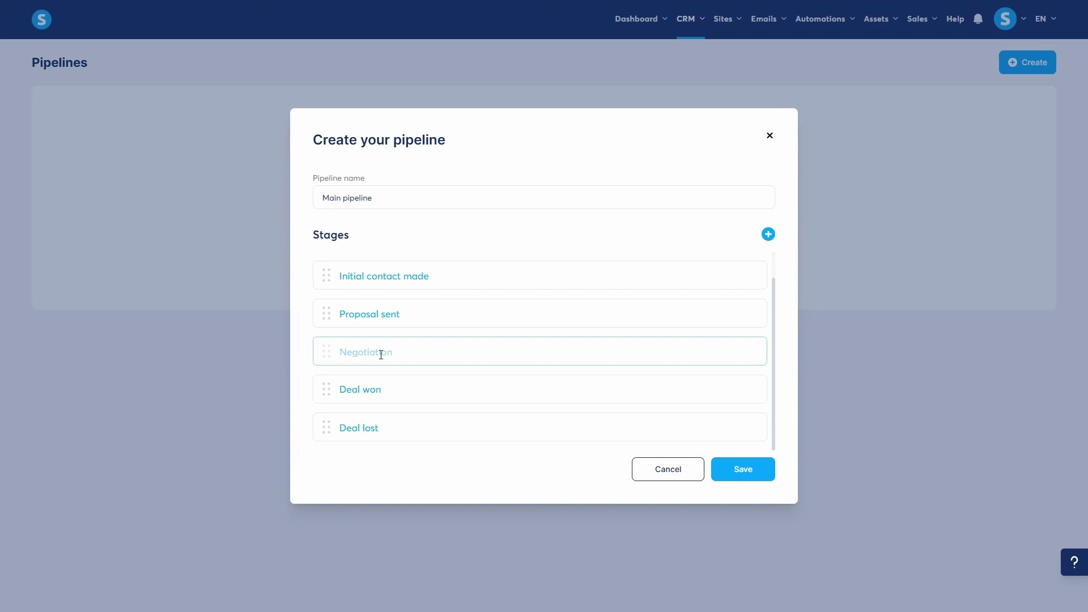
mouse_move(327, 352)
left_mouse_down()
mouse_move(326, 391)
mouse_move(331, 353)
left_mouse_up()
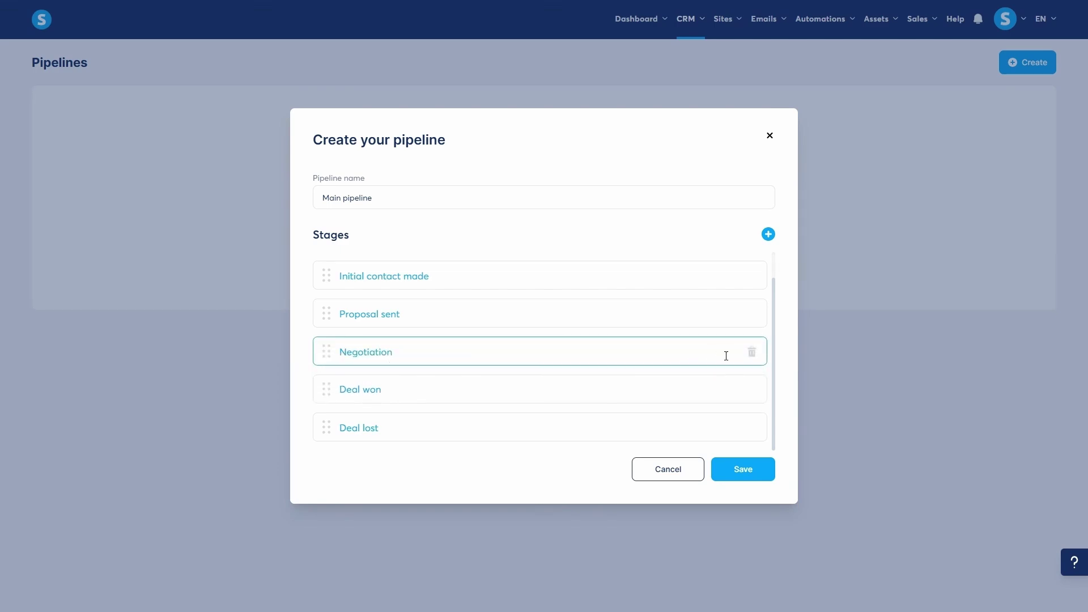
left_click(768, 235)
left_click(371, 426)
type("New deal")
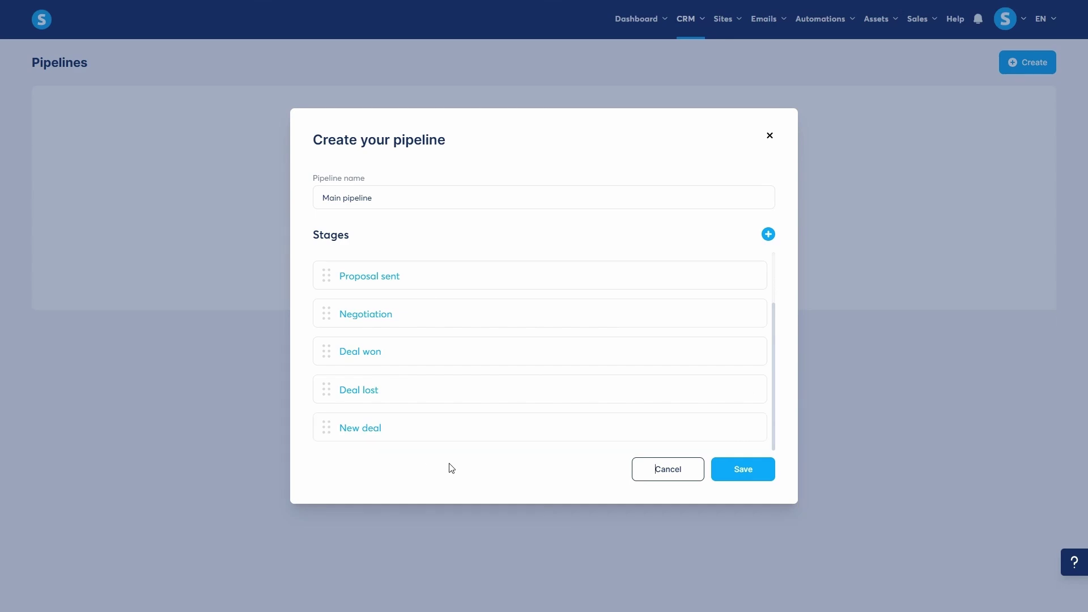
Save Main pipeline, open its empty board, and cancel a trial Create new contact dialog
left_click(748, 470)
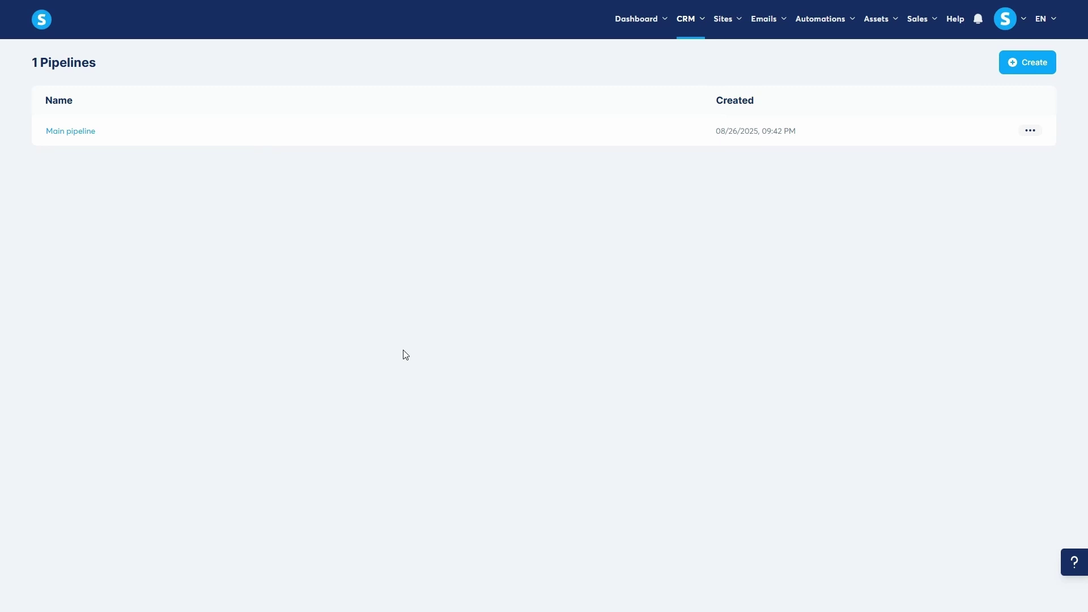
left_click(59, 132)
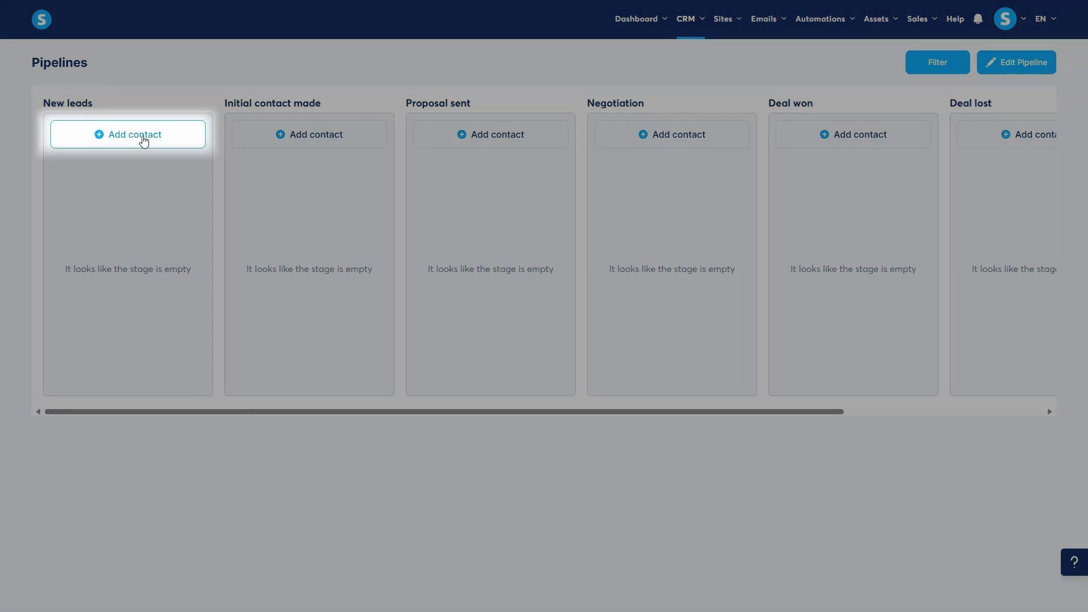
left_click(143, 140)
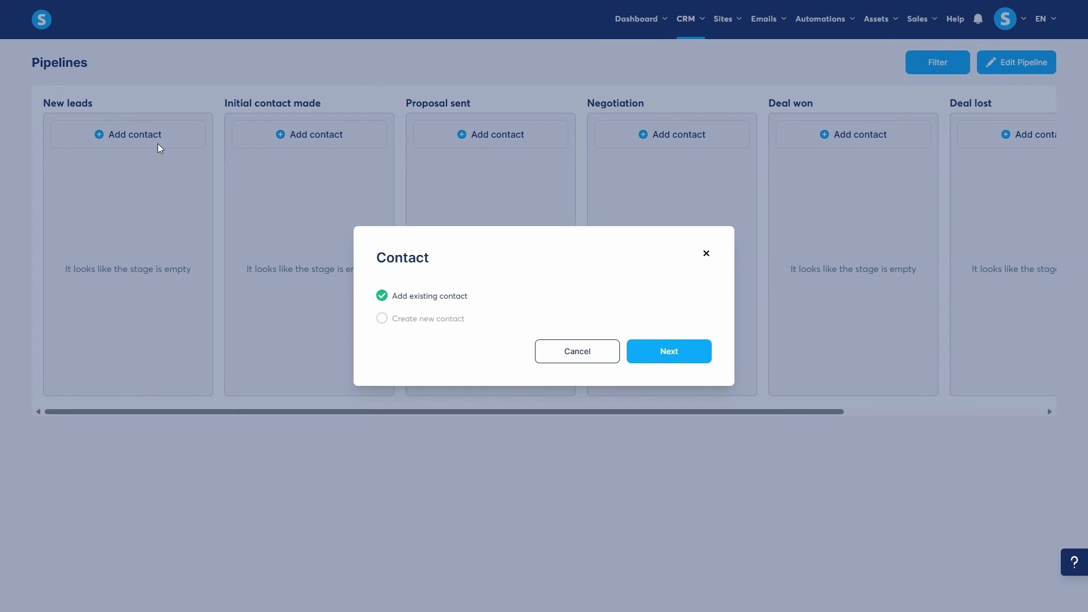
left_click(423, 321)
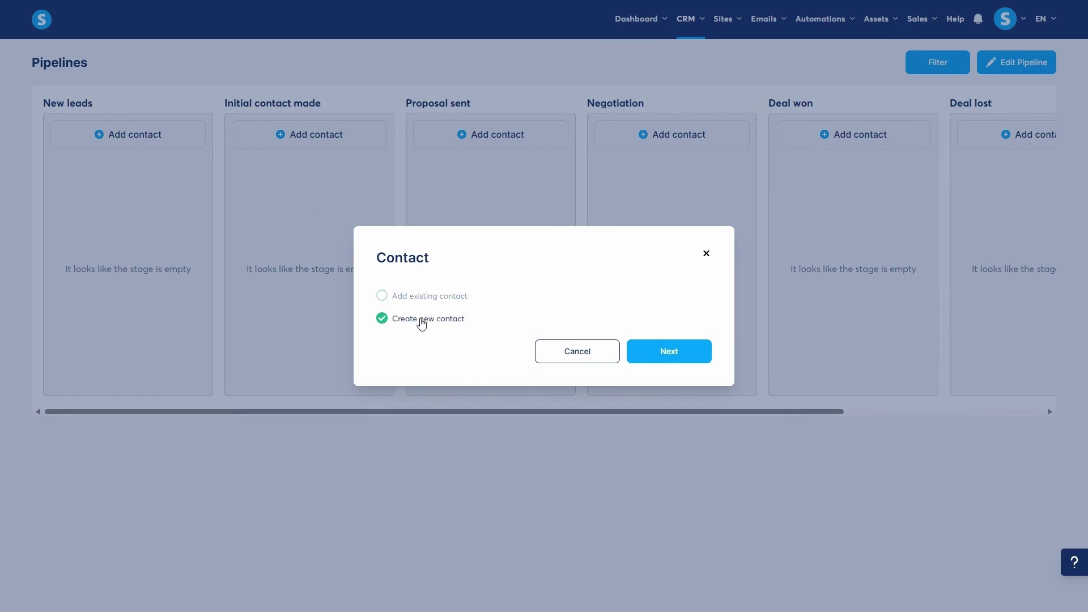
left_click(667, 357)
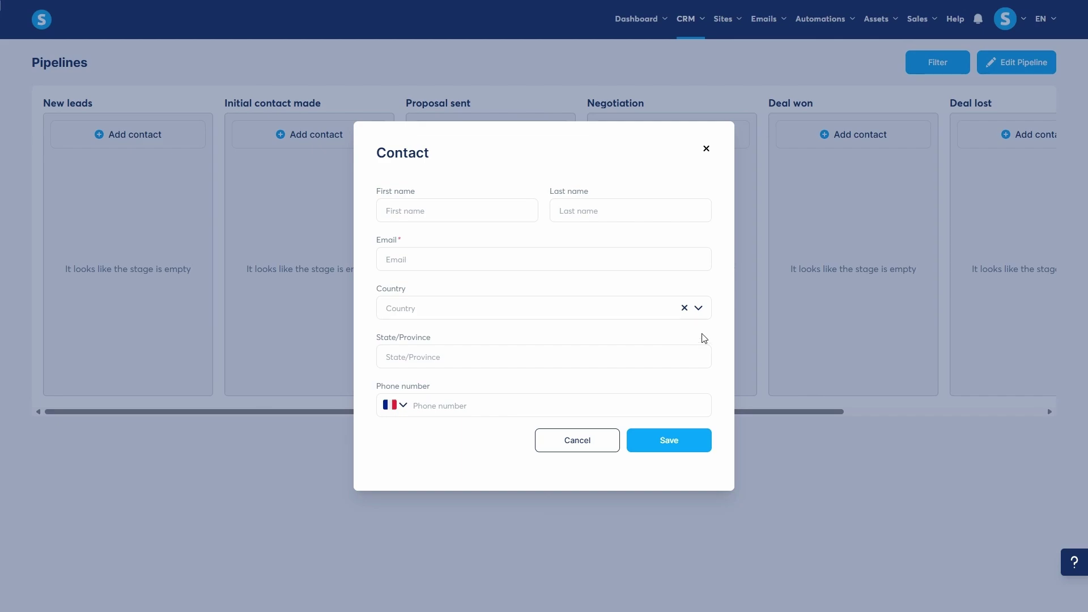
left_click(580, 445)
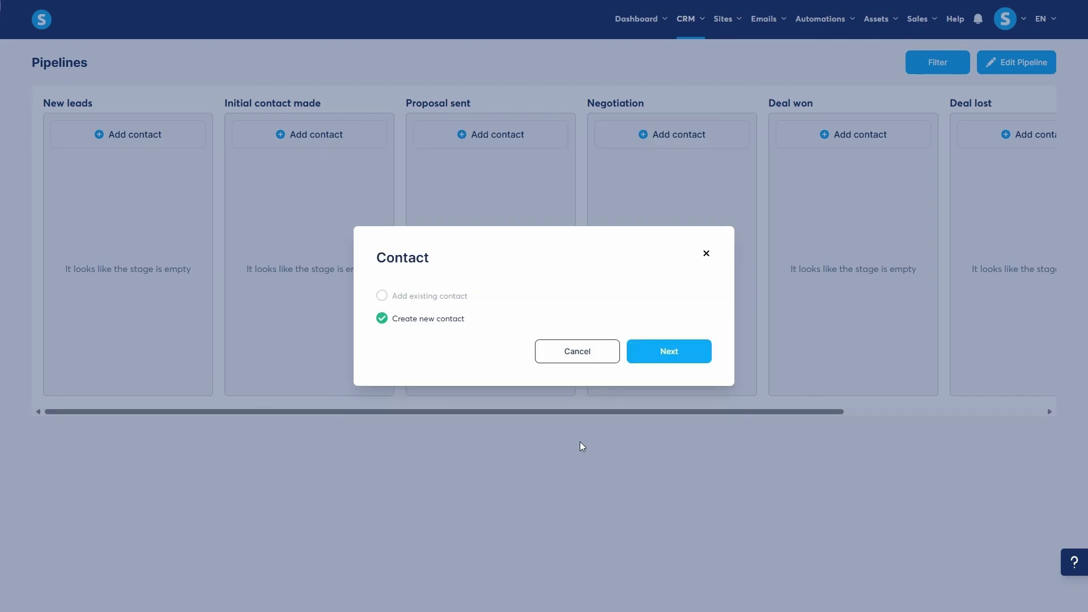
left_click(606, 362)
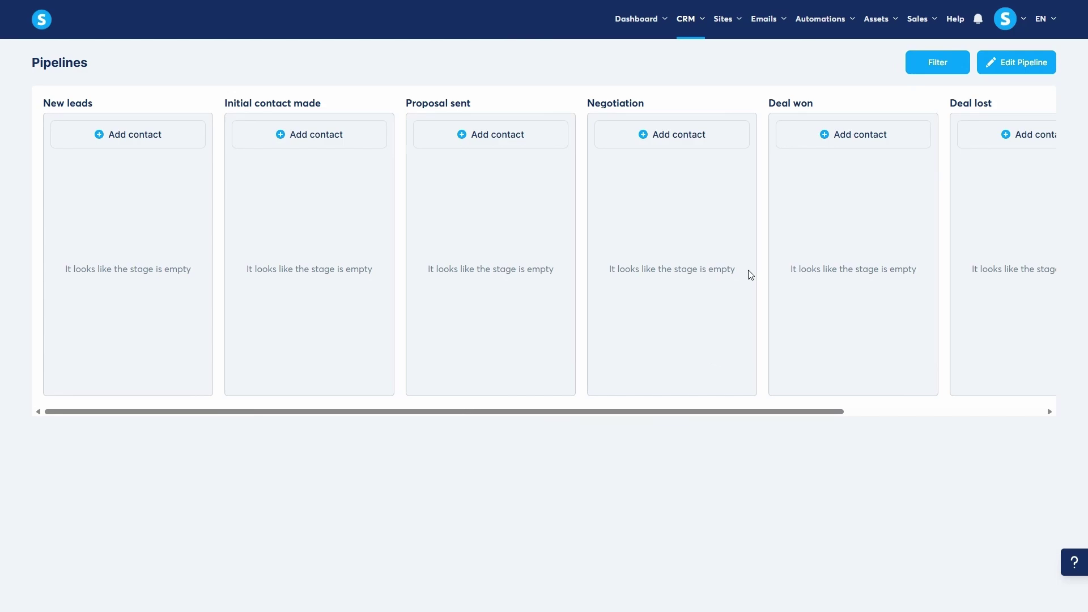
Start a new automation rule triggered by a form subscription on Lead magnet's Opt-in page
left_click(820, 57)
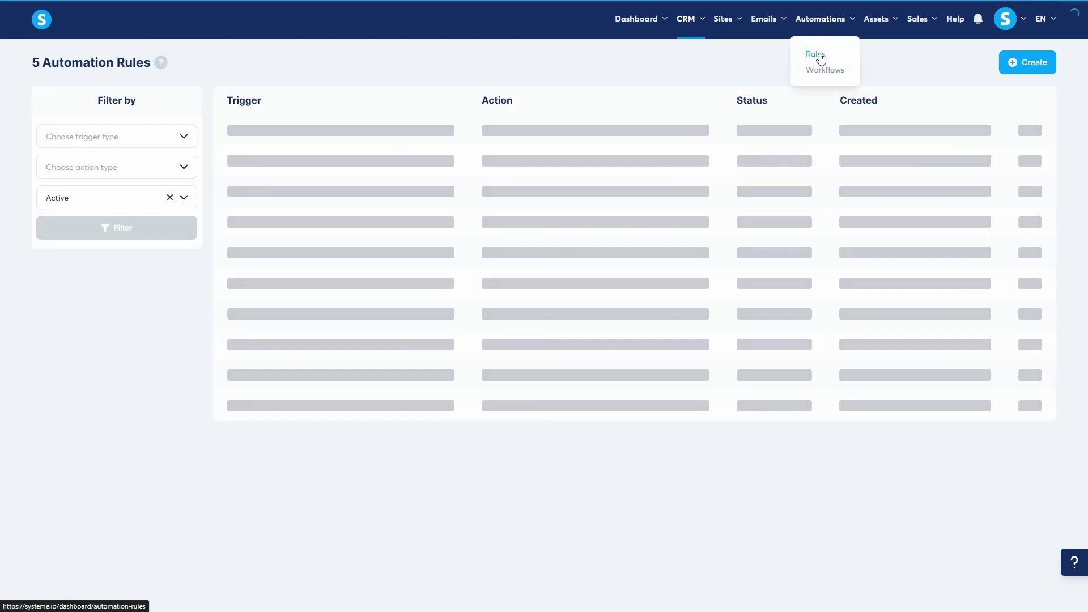
left_click(1019, 69)
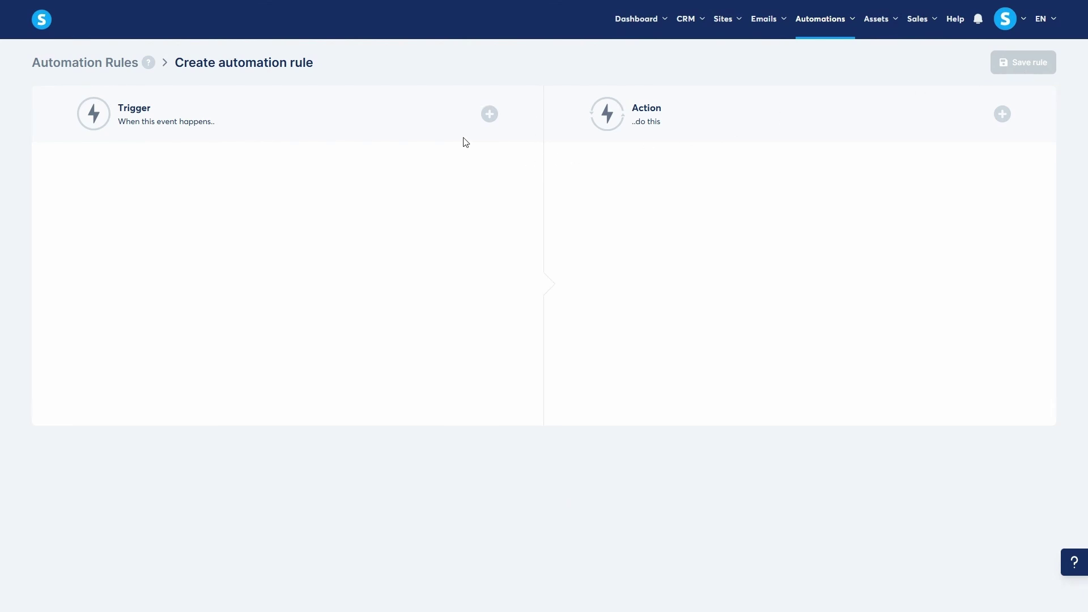
left_click(490, 115)
left_click(473, 206)
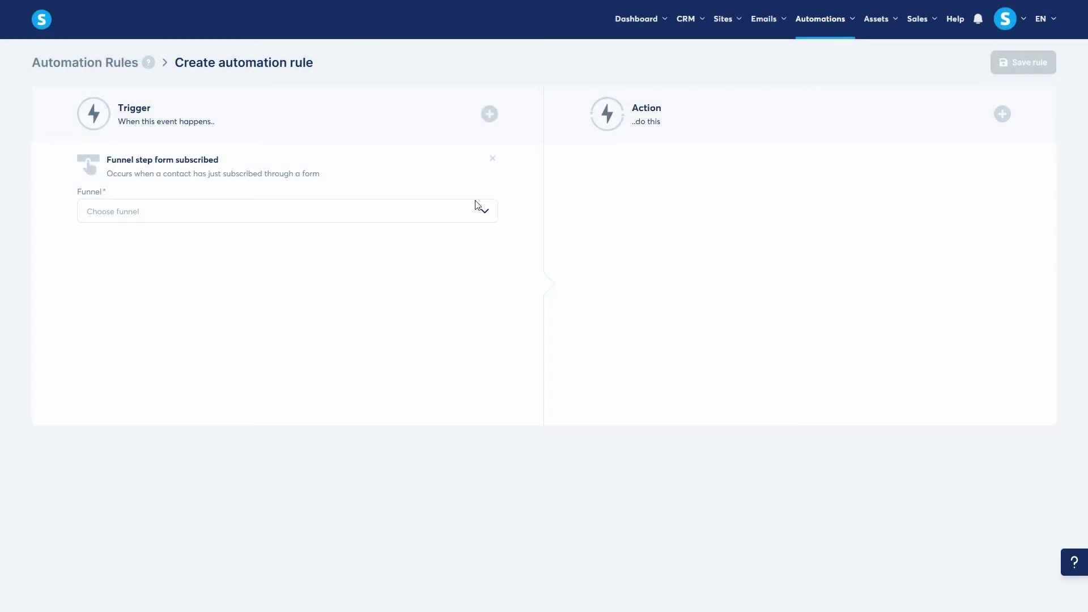
left_click(171, 266)
left_click(138, 254)
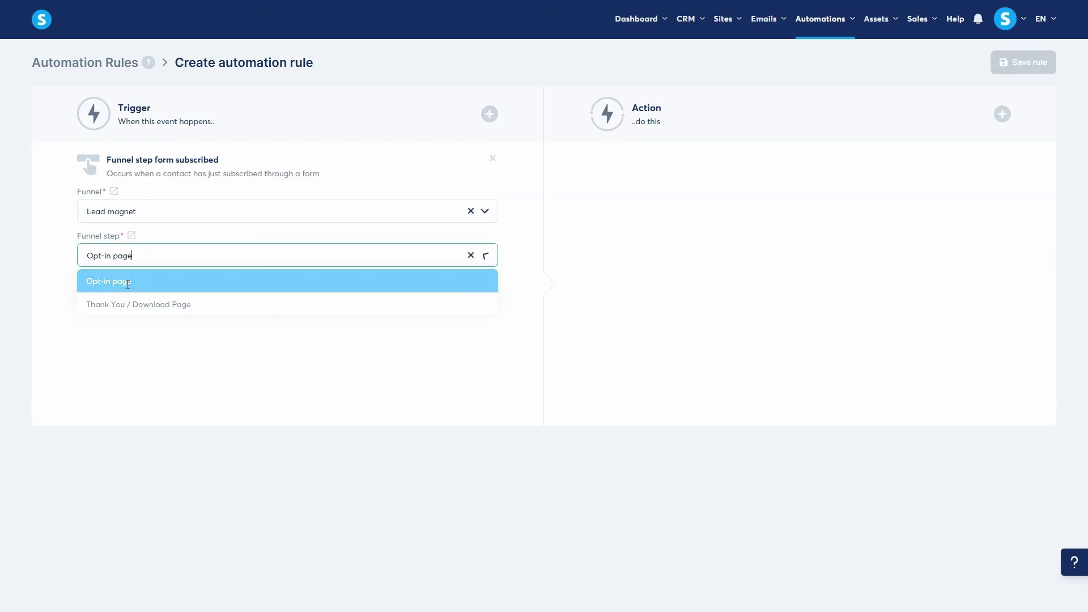
left_click(129, 279)
Add an action placing contacts into Main pipeline's New leads stage and save the rule
left_click(1002, 114)
scroll(618, 296, "down", 3)
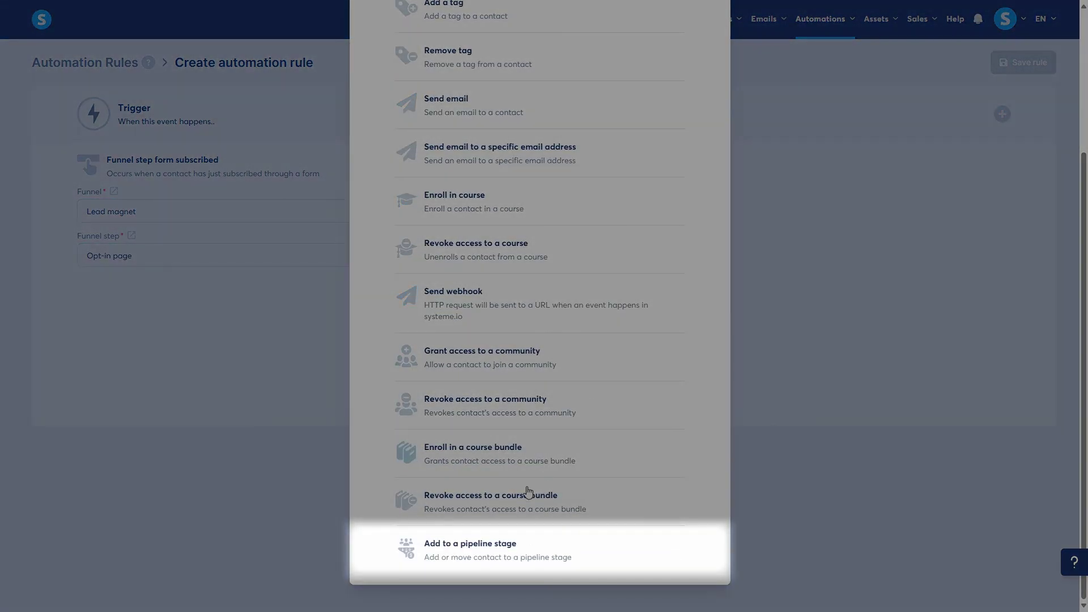
left_click(477, 546)
left_click(677, 210)
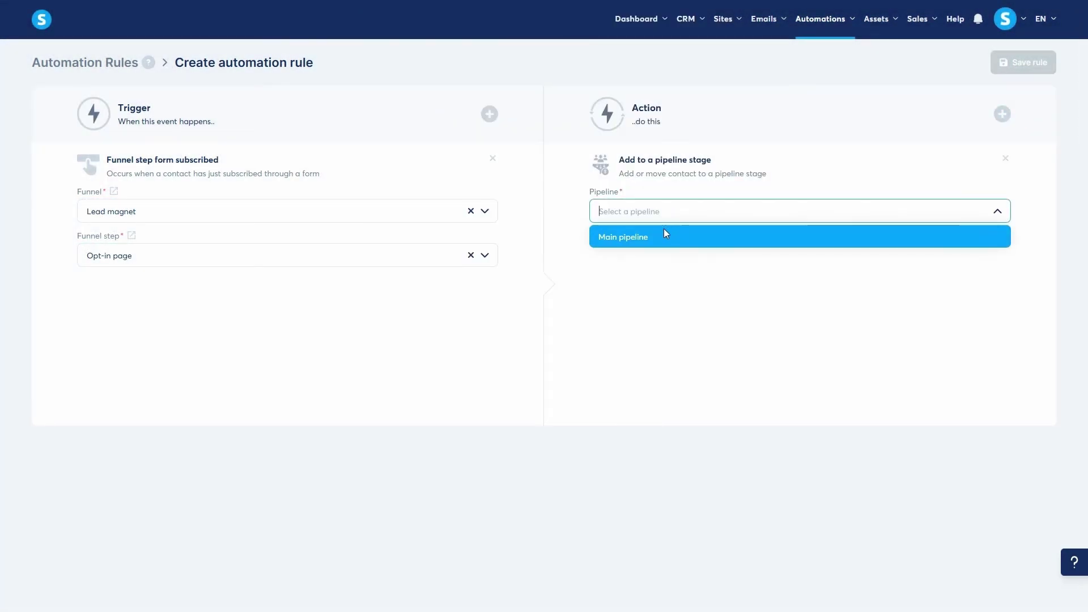
left_click(664, 229)
left_click(657, 254)
left_click(648, 277)
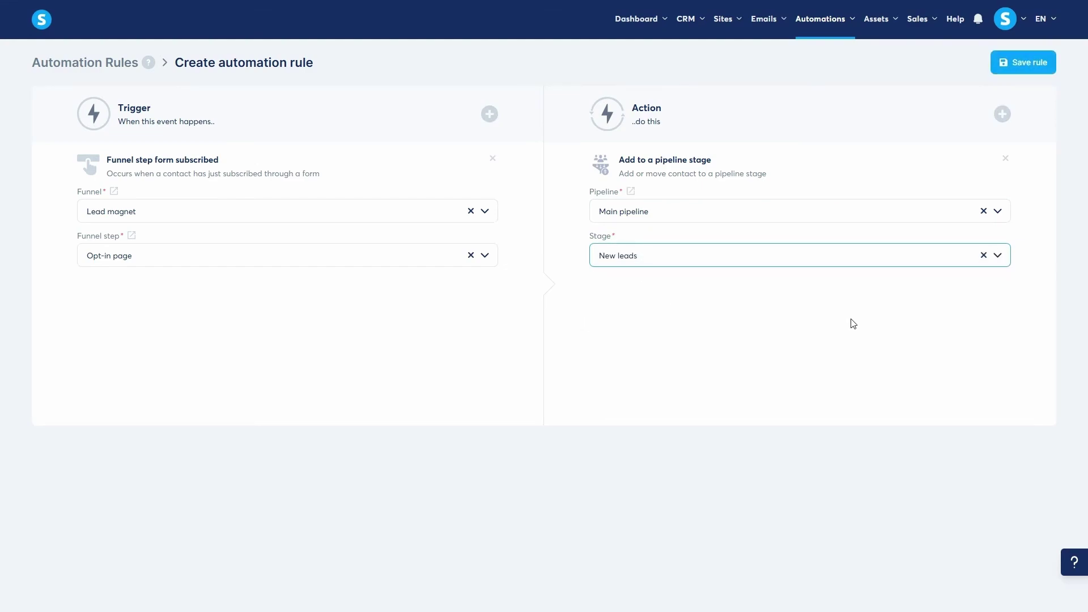
left_click(1001, 67)
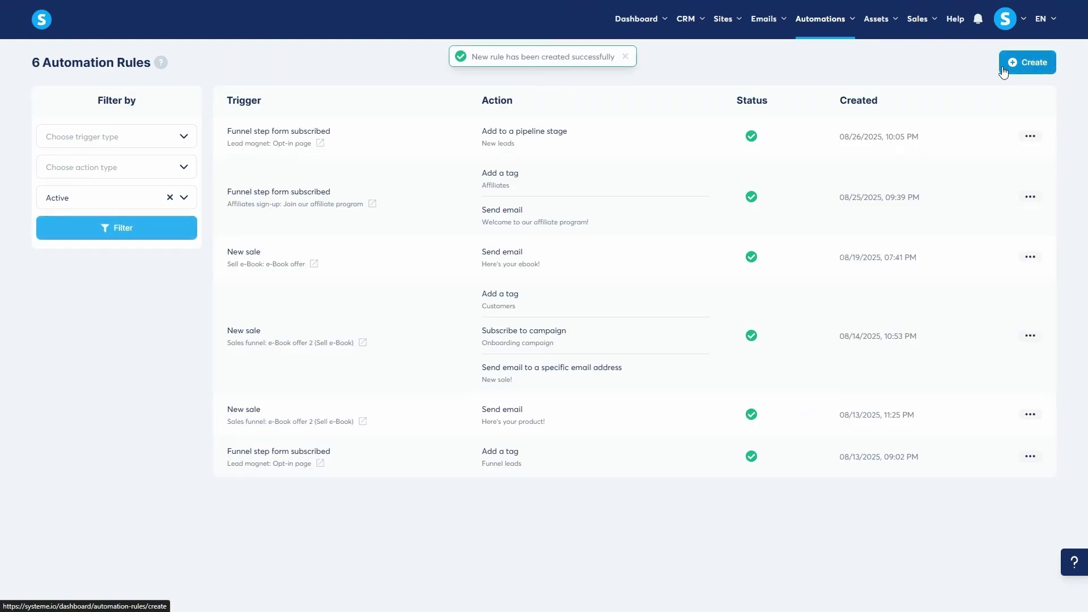
Start another rule triggered by a New sale of Sell a T-shirt in Sell a physical product
left_click(1018, 64)
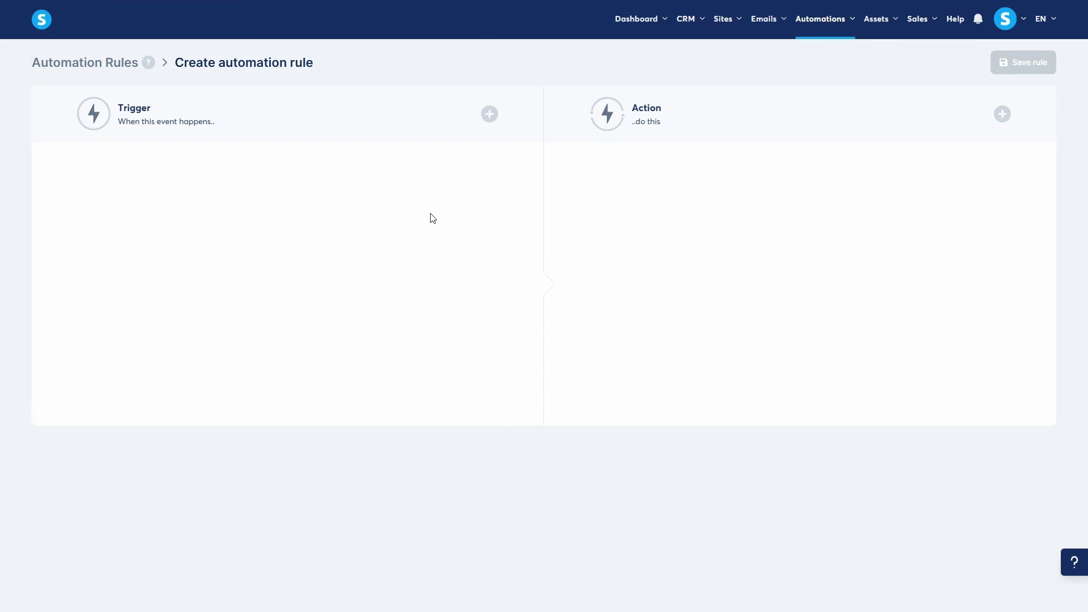
left_click(489, 114)
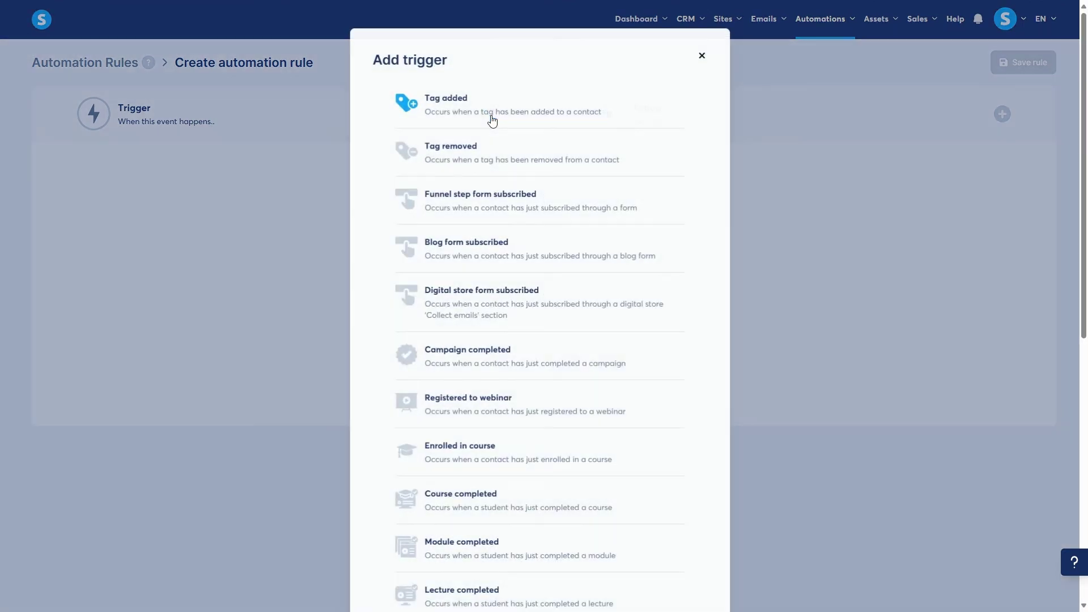
scroll(538, 315, "down", 3)
scroll(538, 316, "down", 2)
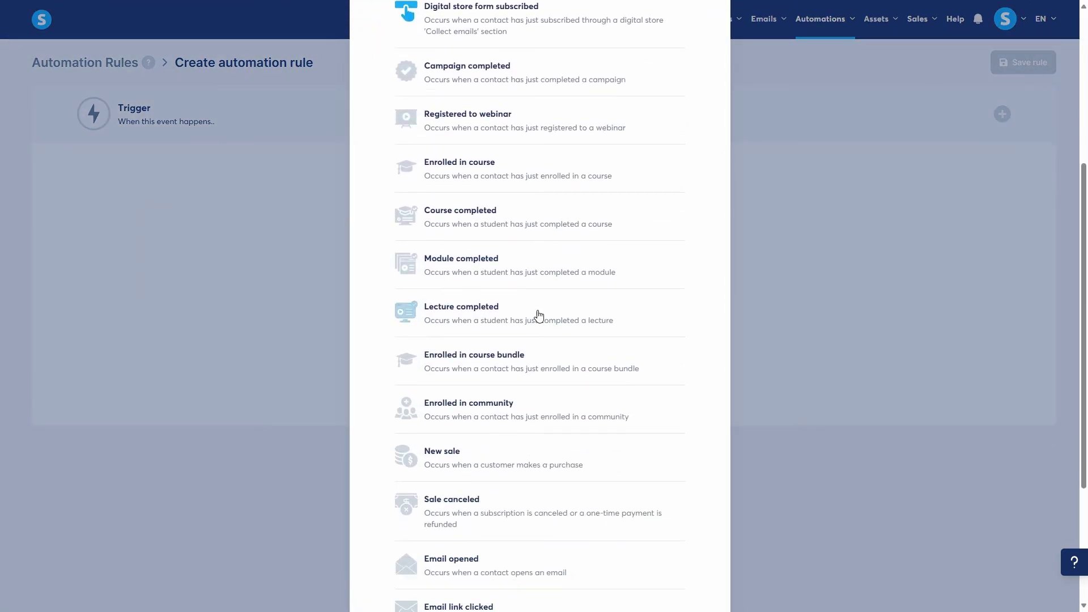
left_click(515, 457)
left_click(365, 219)
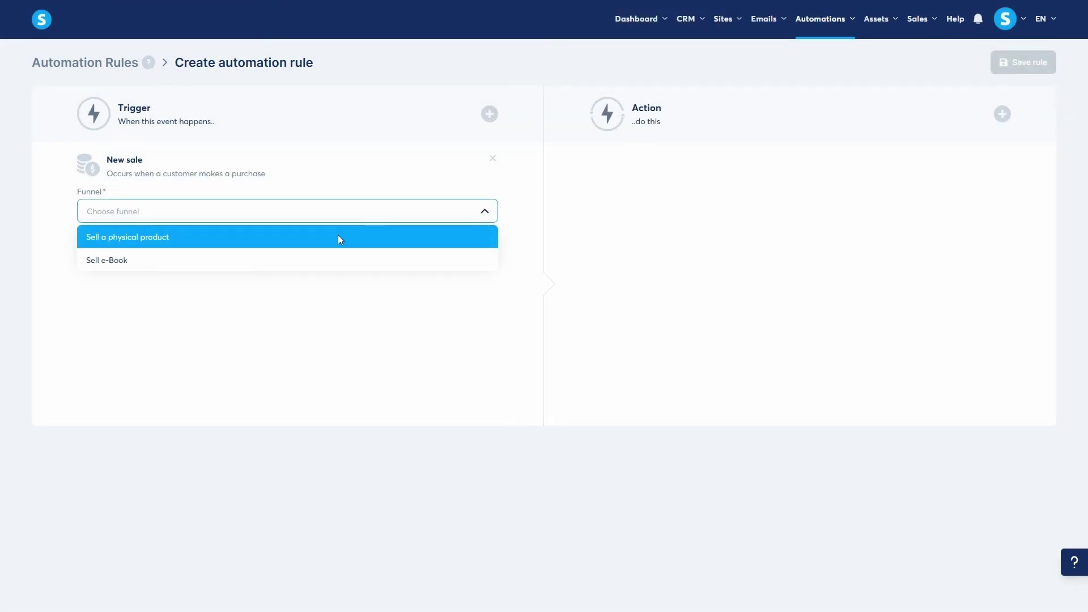
left_click(338, 235)
left_click(327, 257)
left_click(298, 280)
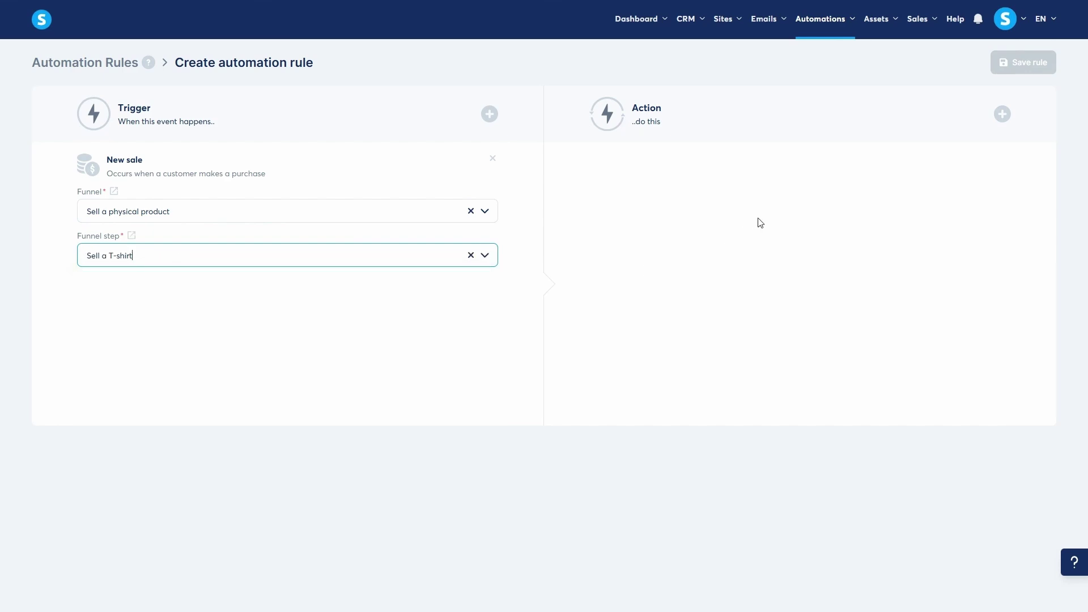
Add an action moving contacts to Main pipeline's Deal won stage and save the rule
left_click(1002, 114)
scroll(584, 340, "down", 3)
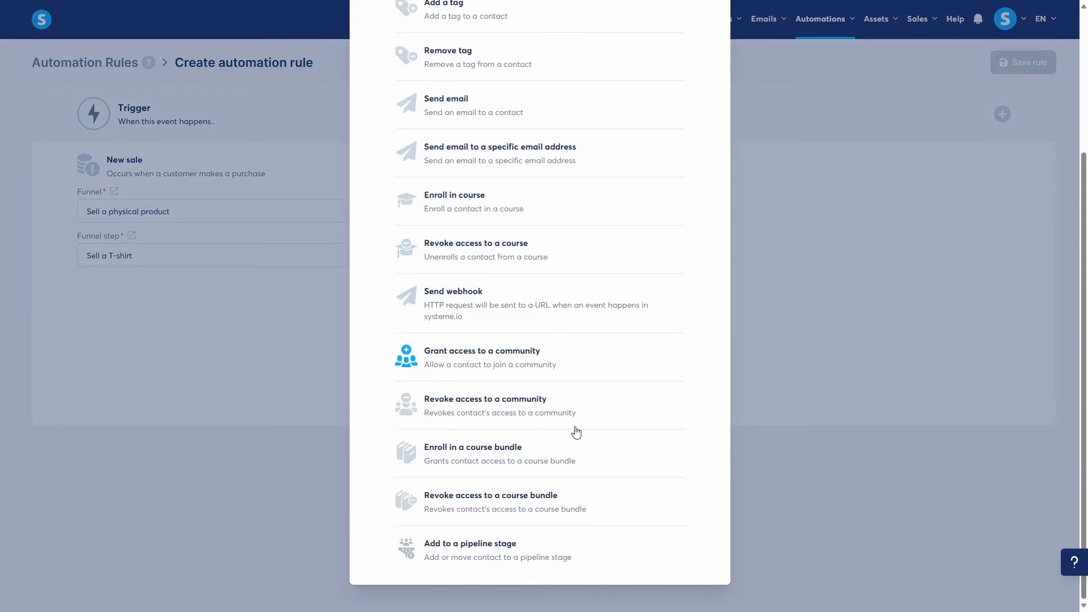
left_click(509, 554)
left_click(732, 210)
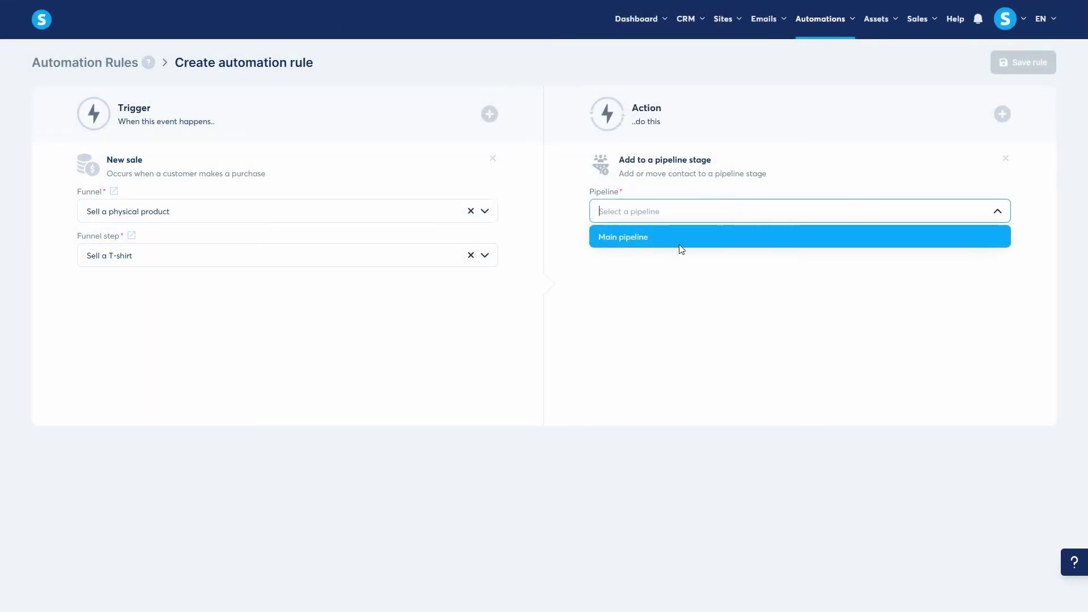
left_click(680, 244)
left_click(672, 255)
left_click(654, 369)
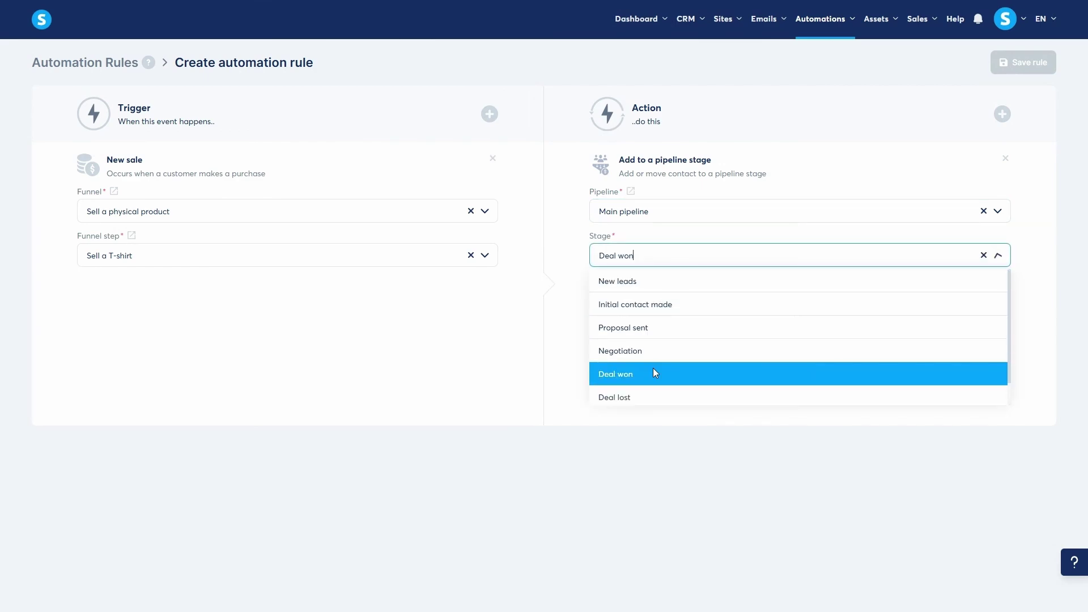
left_click(1004, 61)
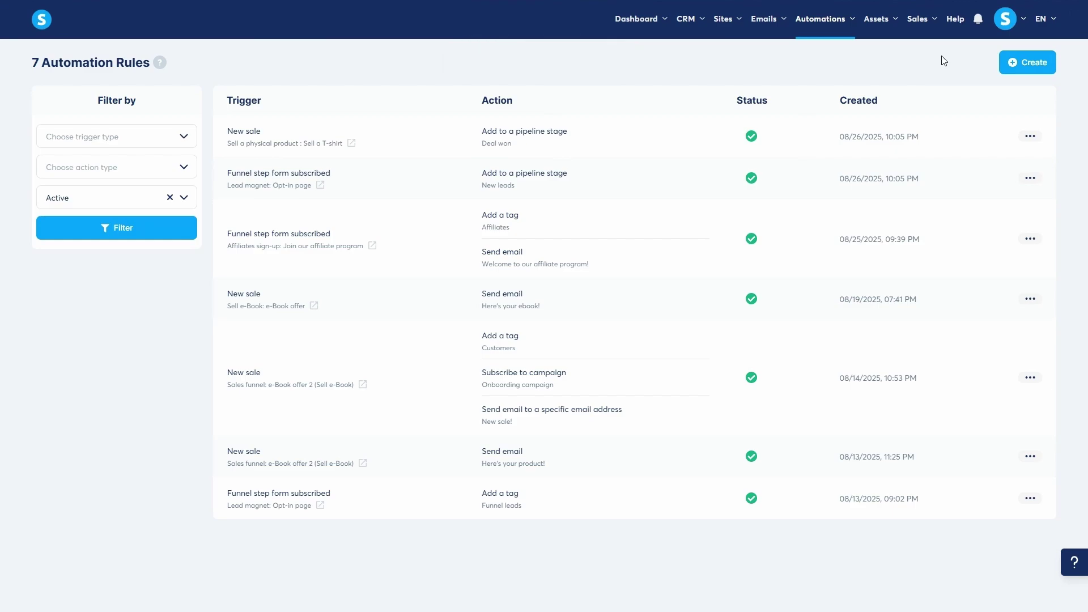
mouse_move(685, 19)
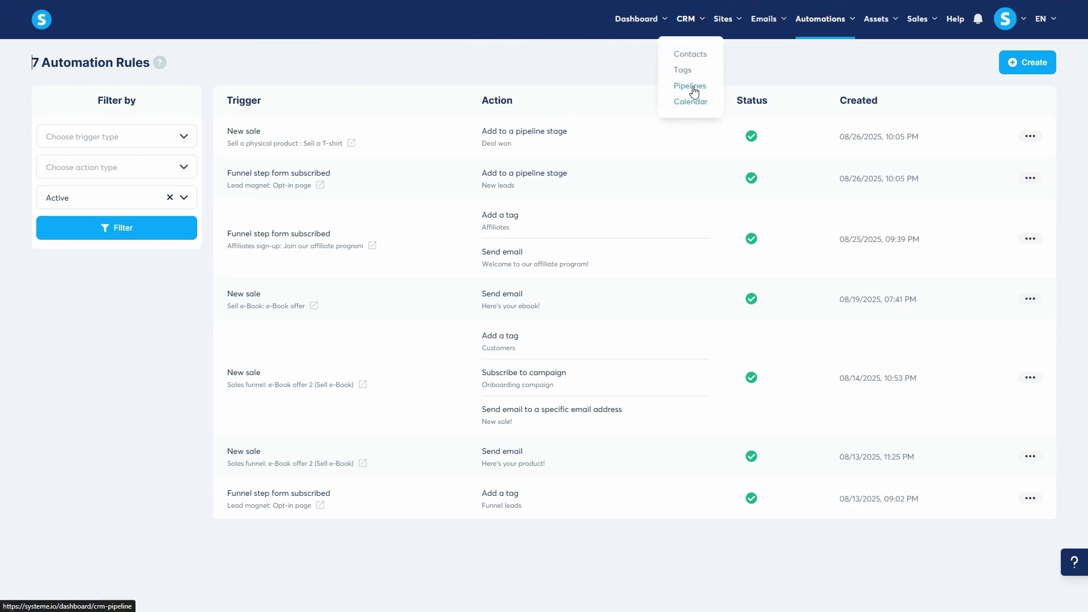
left_click(693, 91)
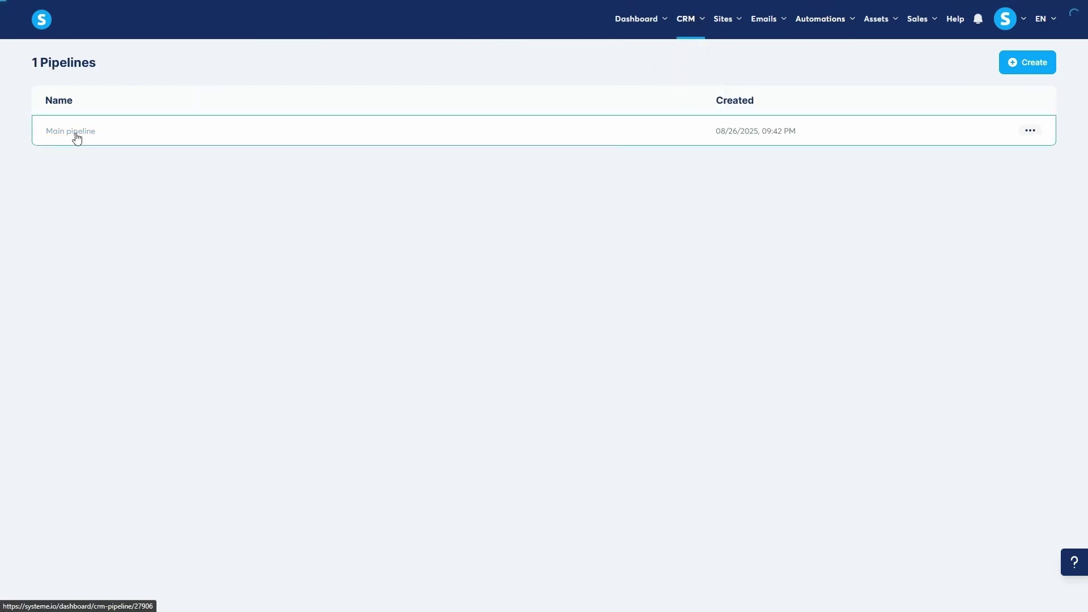
left_click(77, 138)
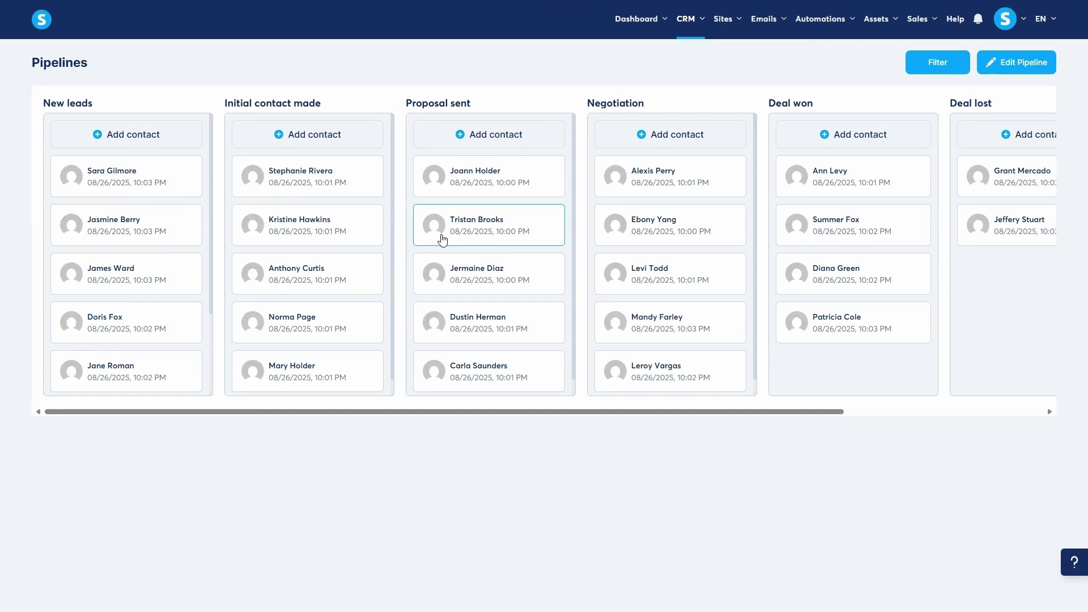
scroll(447, 240, "right", 5)
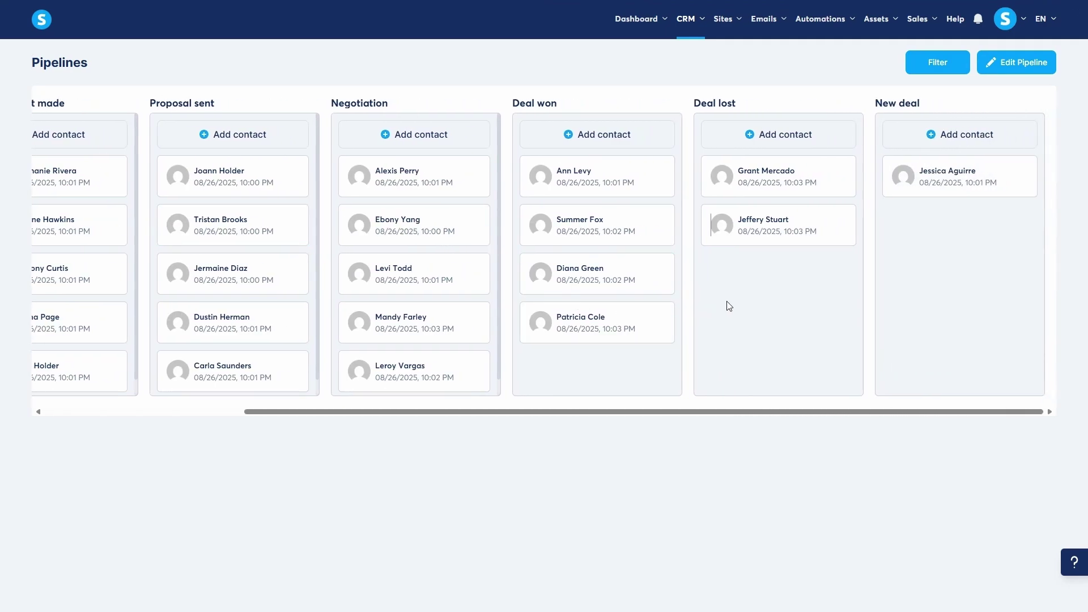
scroll(729, 306, "left", 3)
scroll(729, 306, "left", 2)
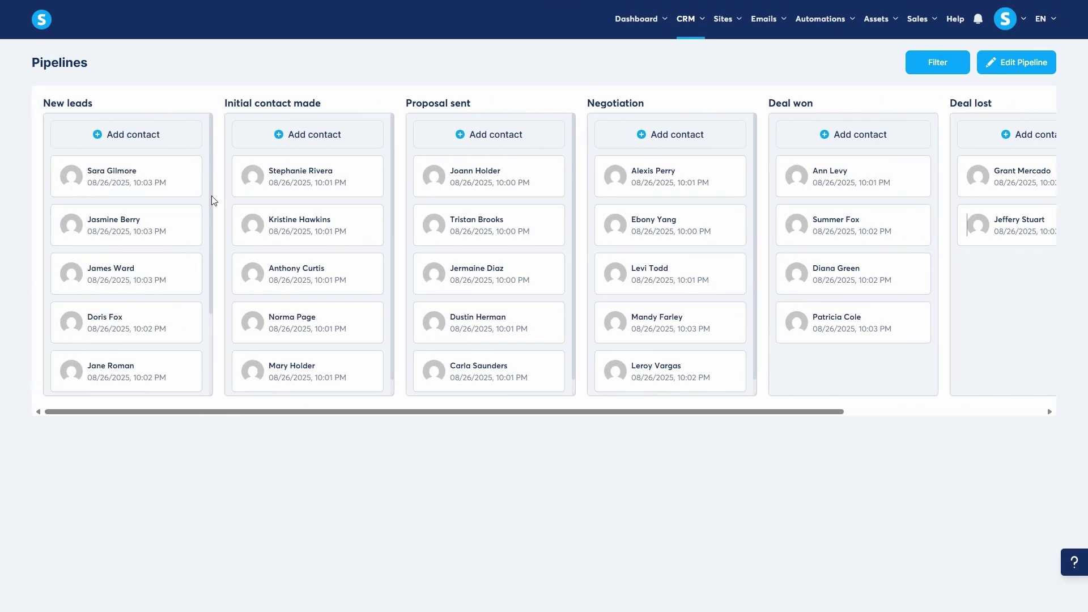
scroll(300, 214, "down", 1)
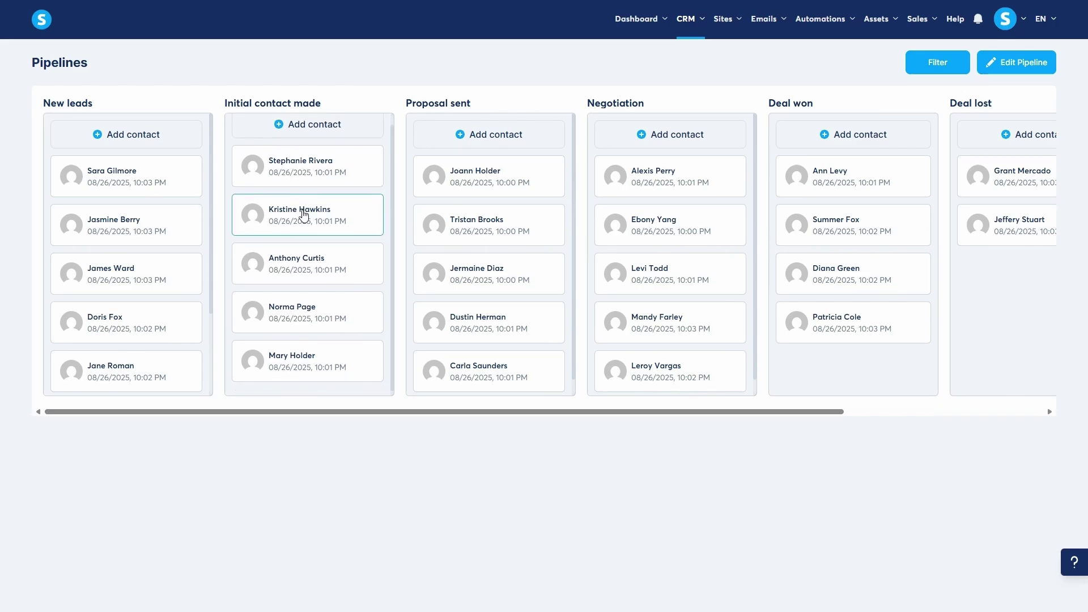
scroll(304, 214, "up", 1)
scroll(492, 231, "right", 1)
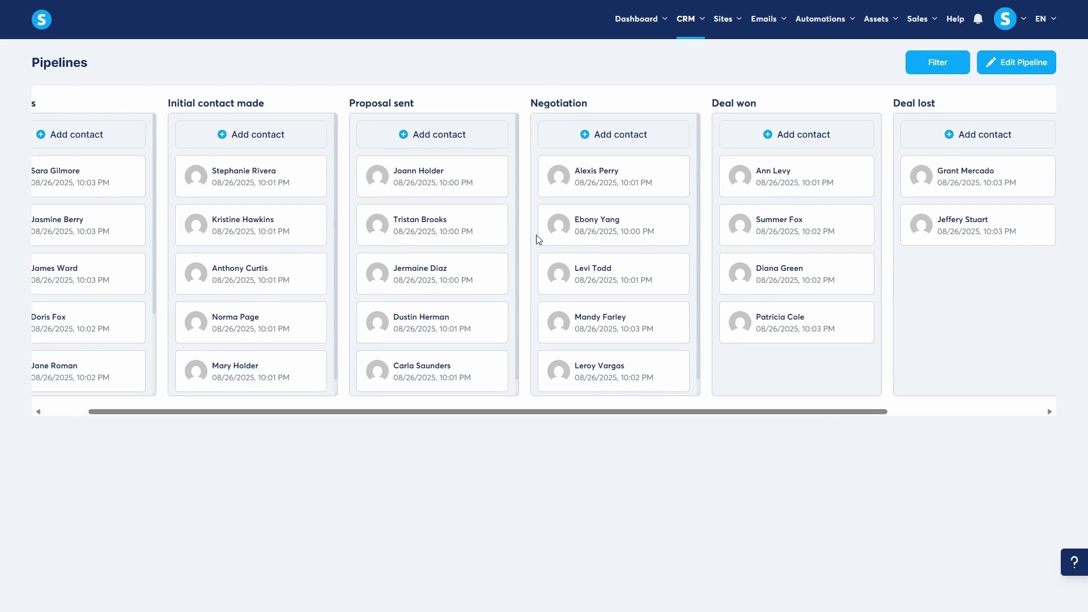
mouse_move(263, 178)
left_mouse_down()
mouse_move(355, 207)
mouse_move(382, 232)
left_mouse_up()
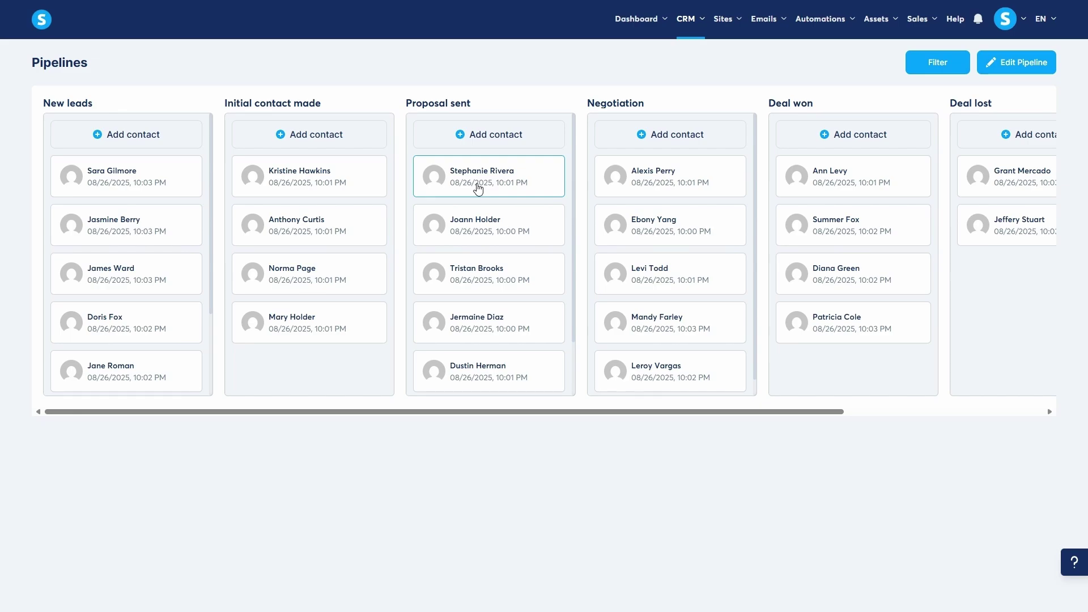
left_click(492, 183)
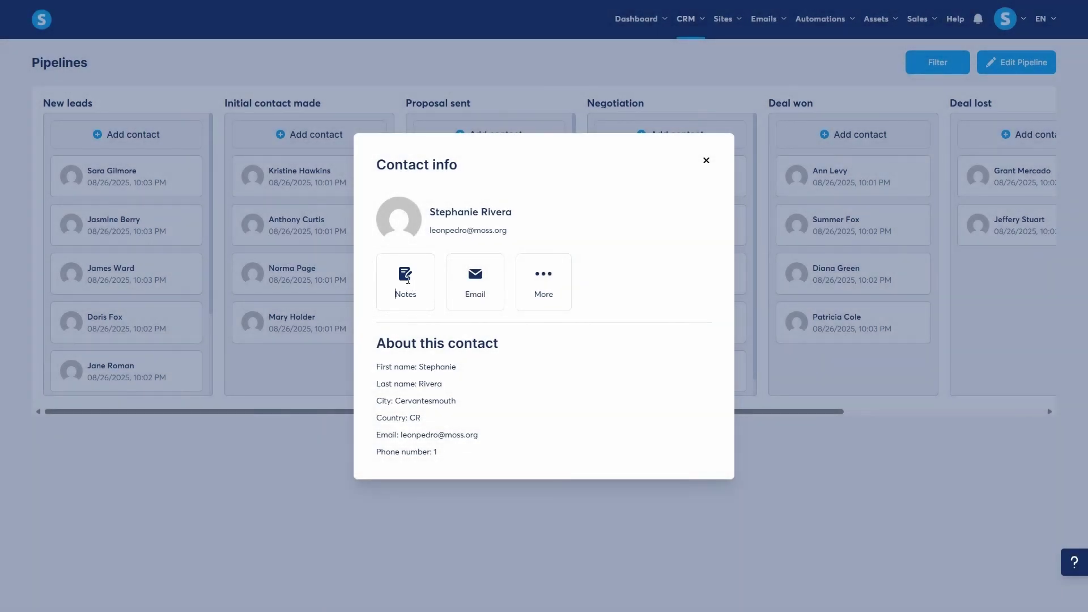
left_click(408, 278)
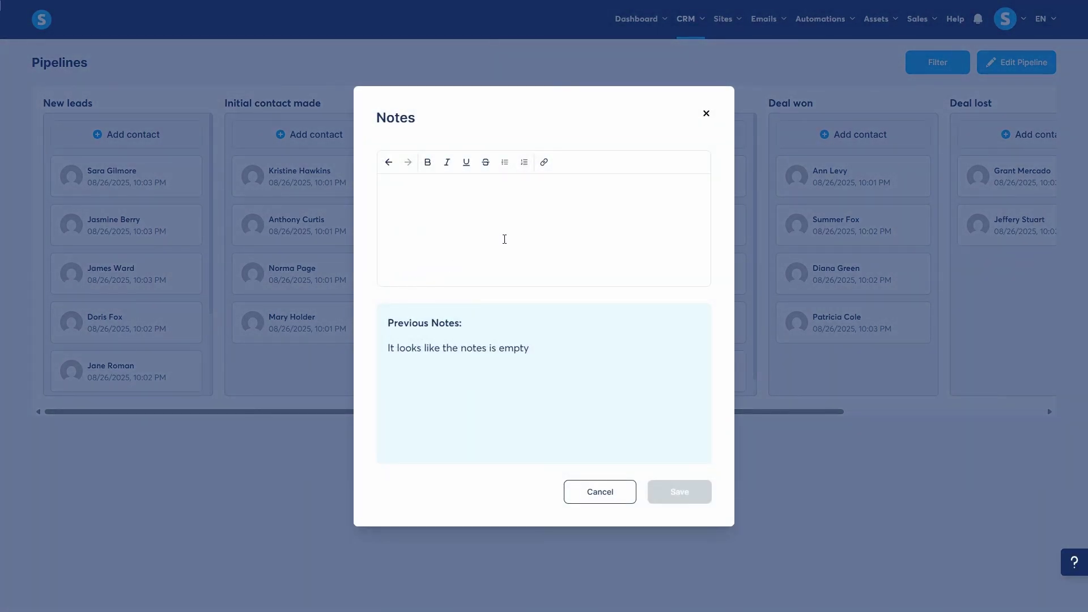
left_click(504, 239)
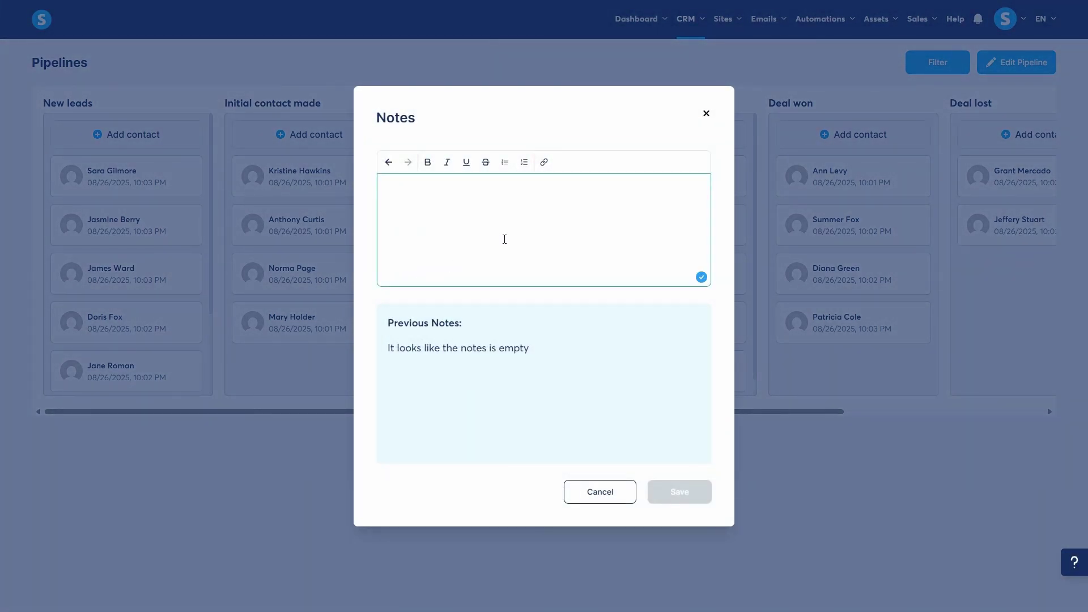
type("Note")
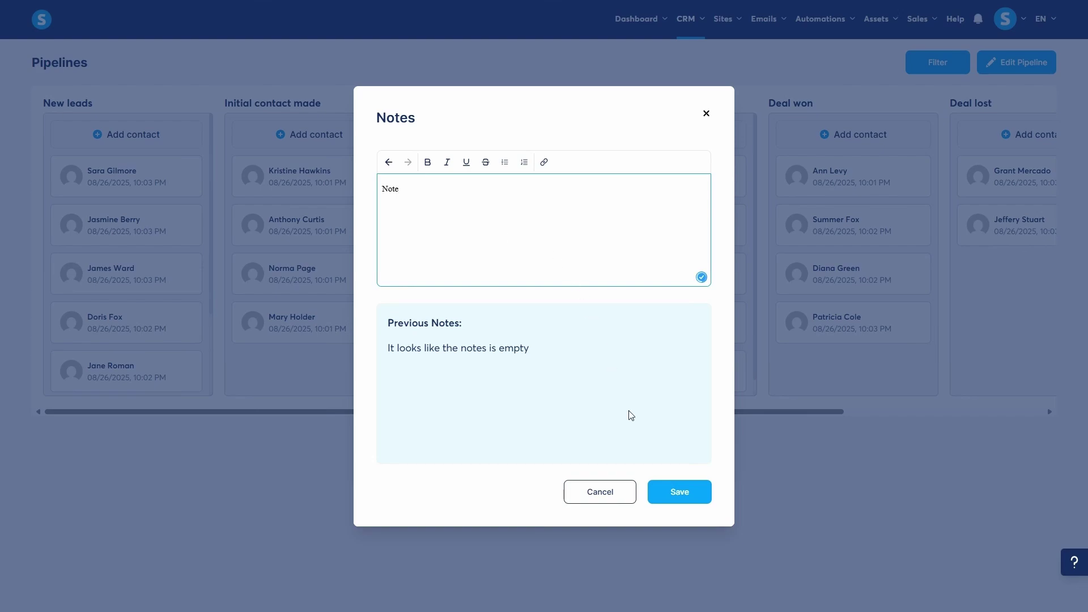
left_click(674, 492)
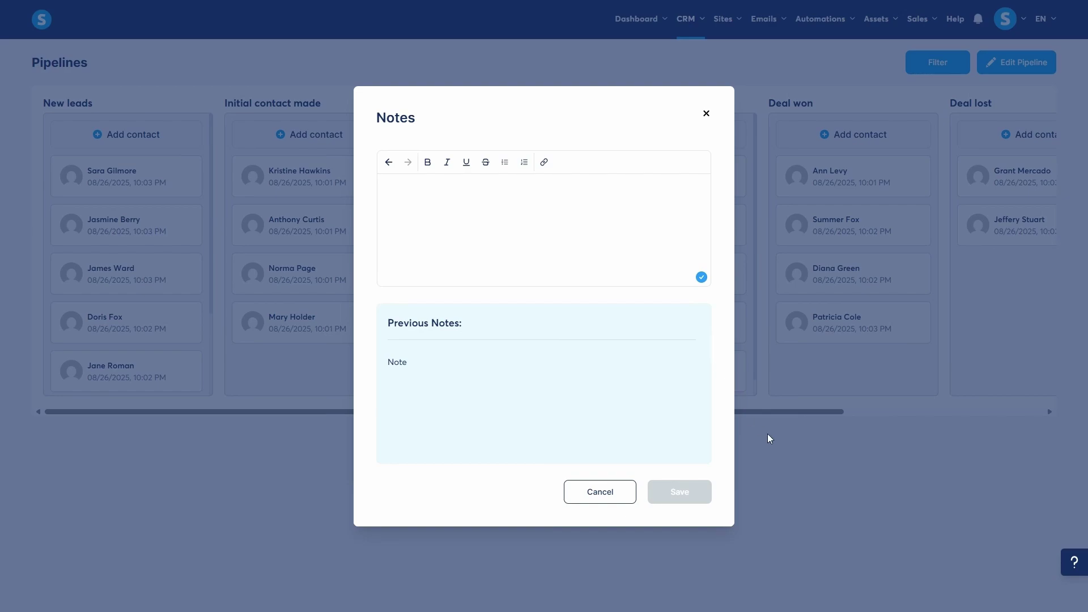
left_click(801, 454)
Close the contact details and review the stages New leads through New deal in Edit Pipeline
left_click(822, 401)
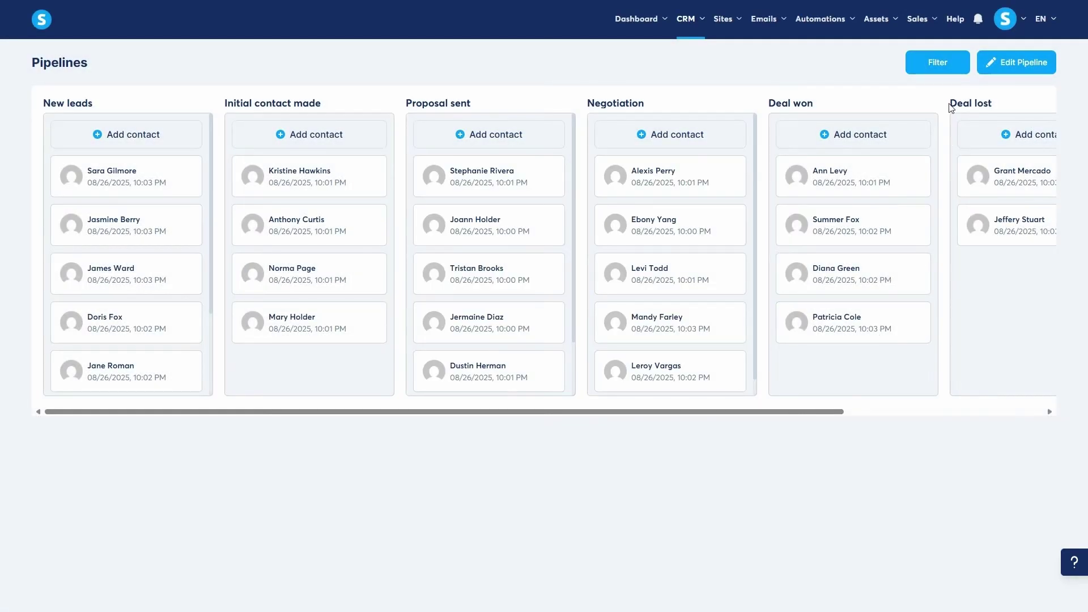
left_click(1007, 63)
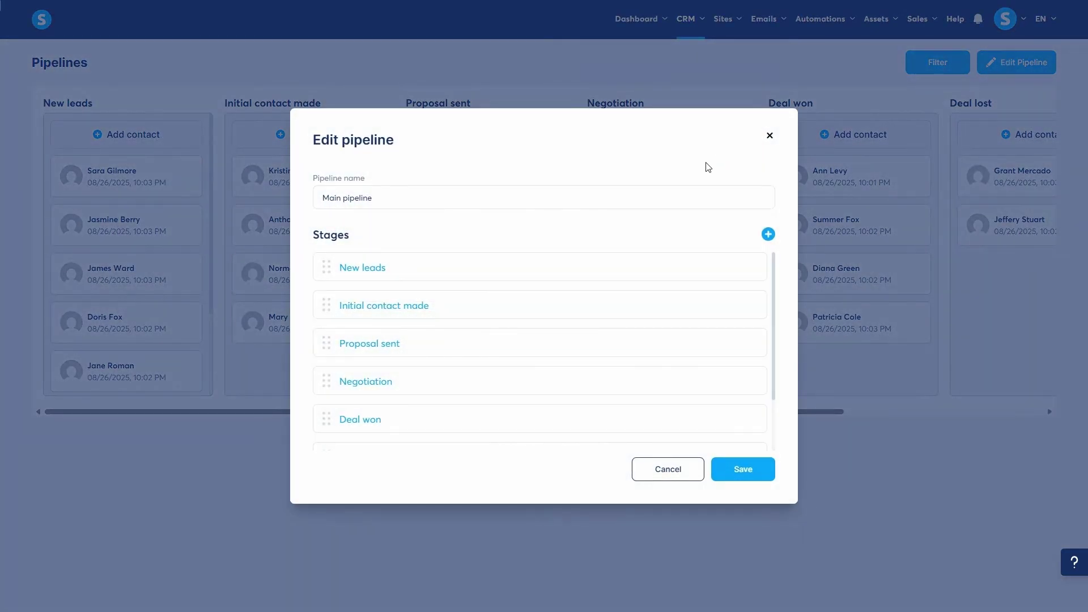
scroll(748, 326, "down", 2)
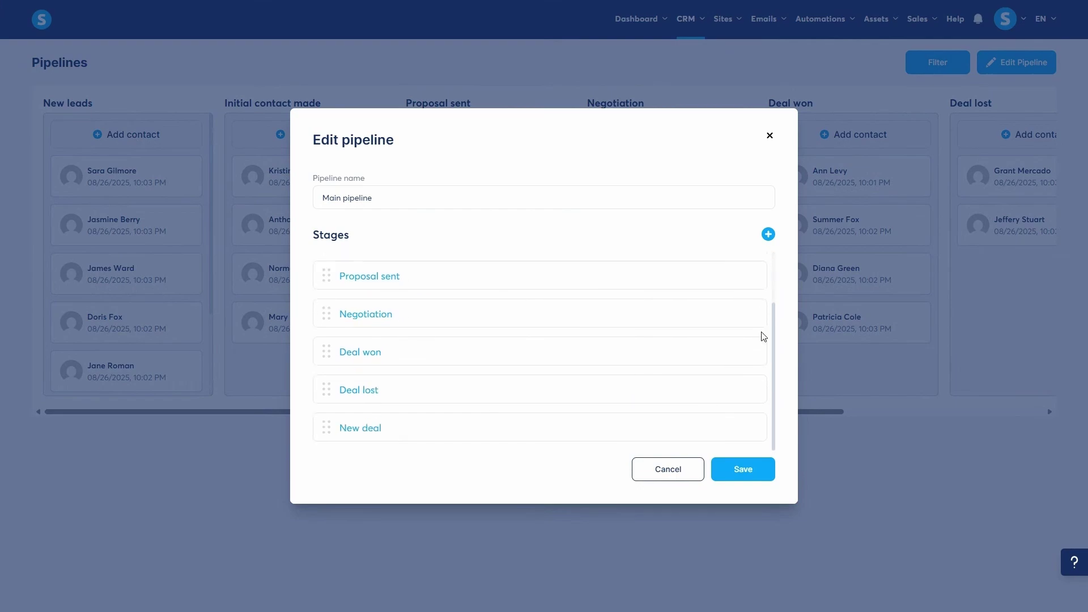
scroll(764, 337, "up", 2)
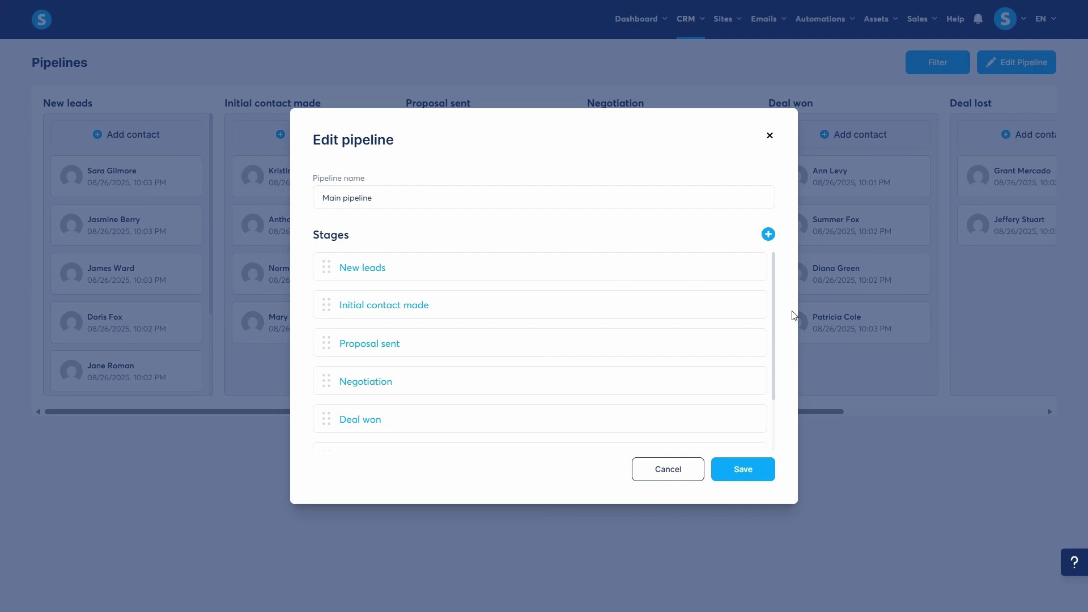
Dismiss the Edit pipeline modal unchanged to return to the Main pipeline board
left_click(861, 489)
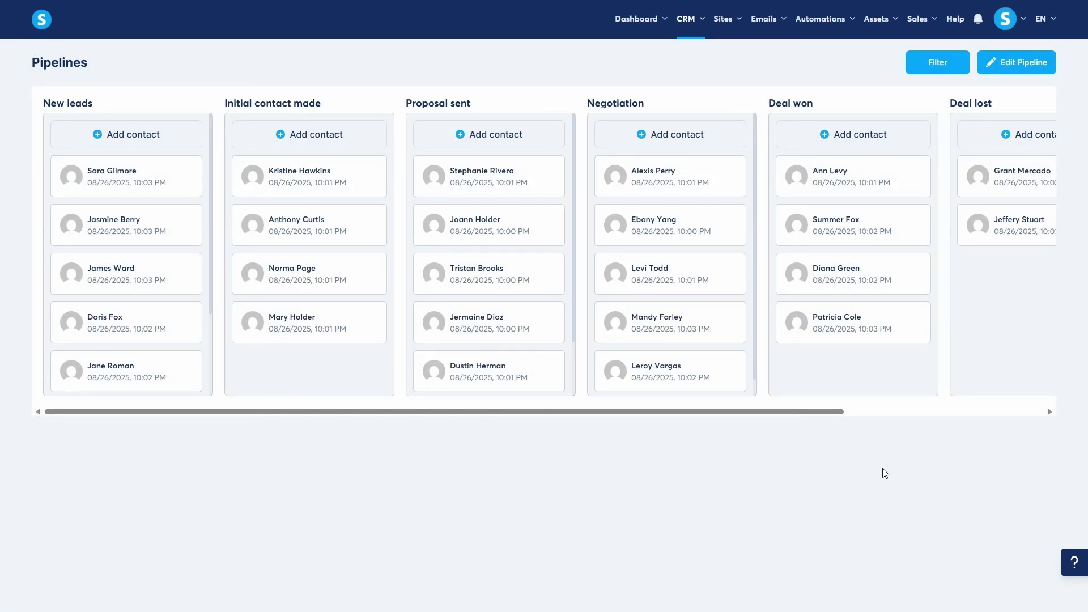